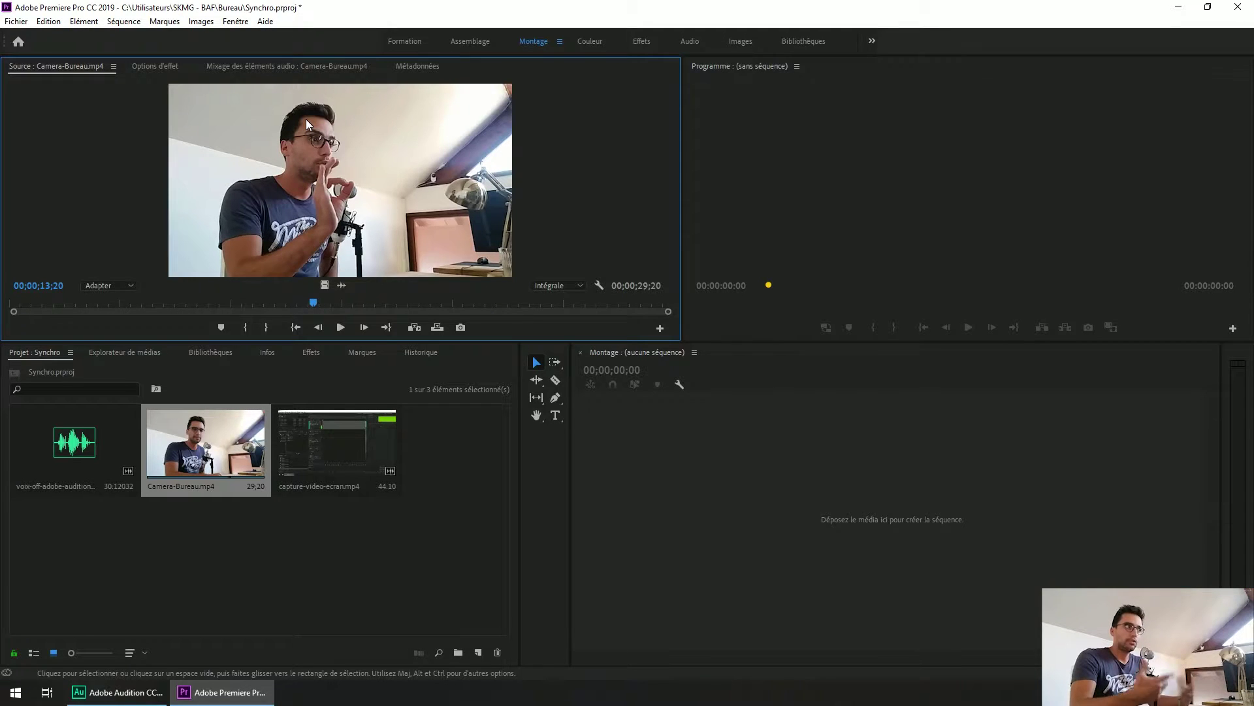
- Scrub through the Camera-Bureau.mp4 footage in the source monitor to review it
left_click_drag(314, 309, 322, 305)
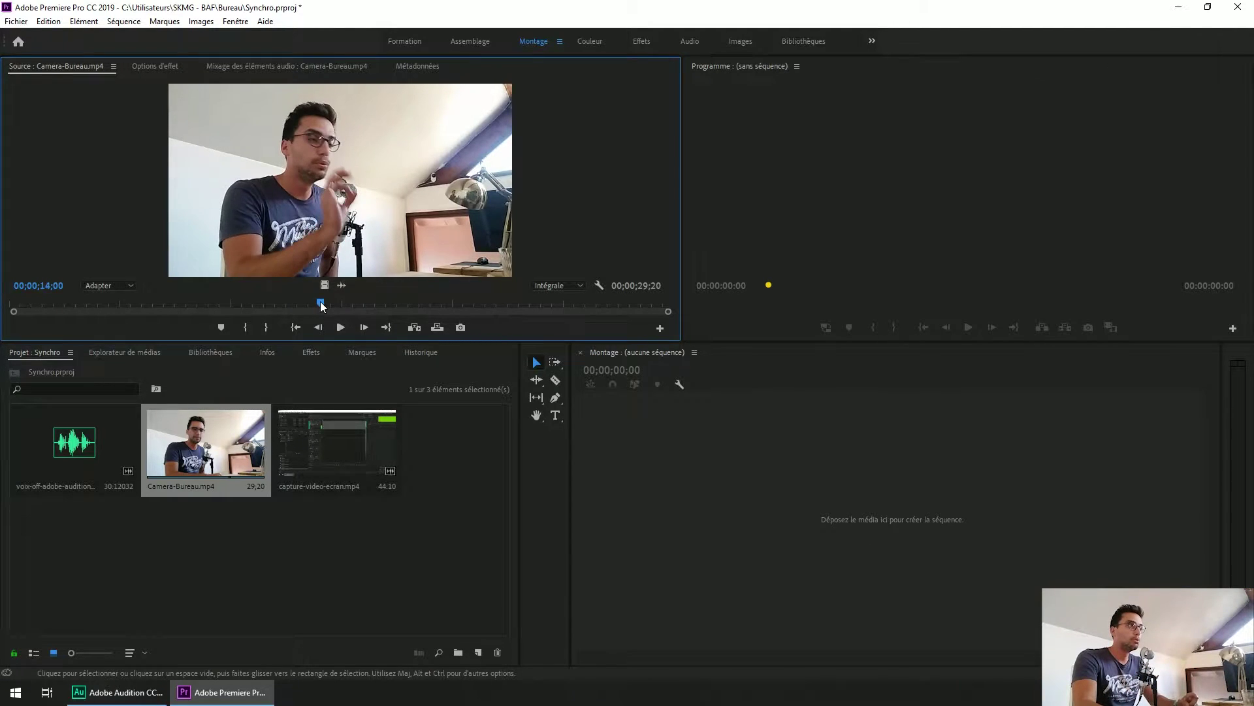
left_click(315, 450)
left_click(236, 443)
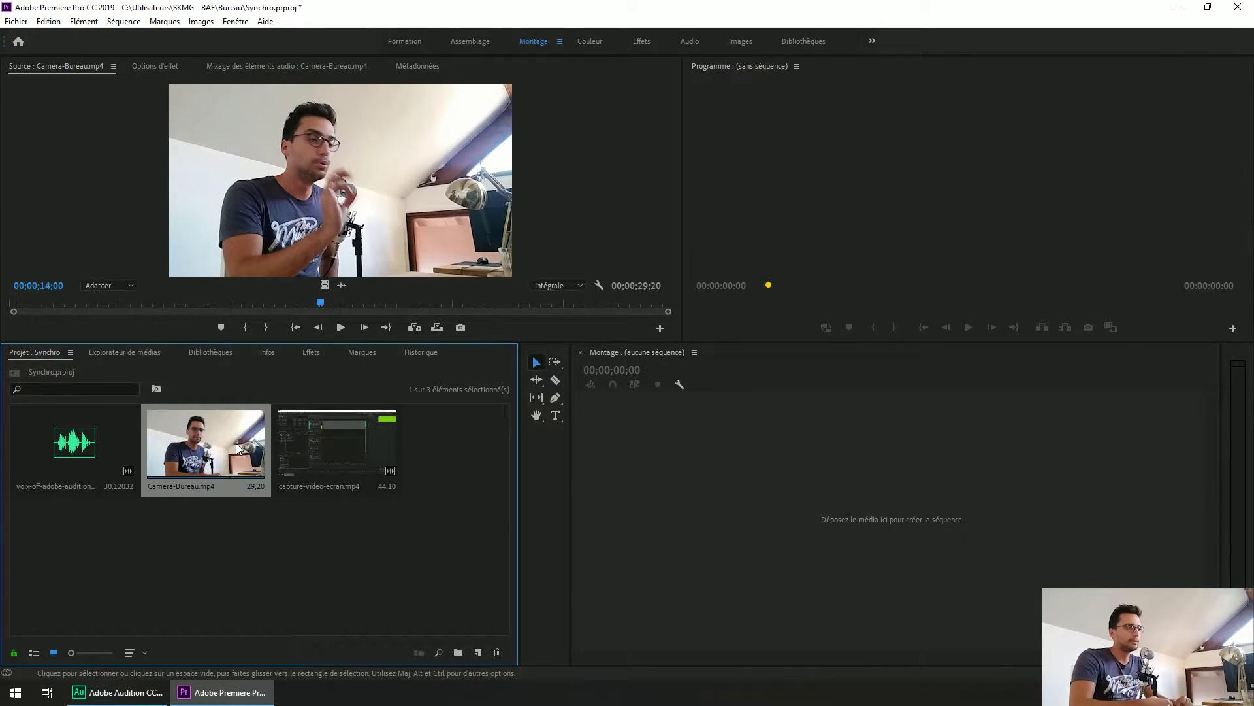
left_click_drag(320, 303, 294, 302)
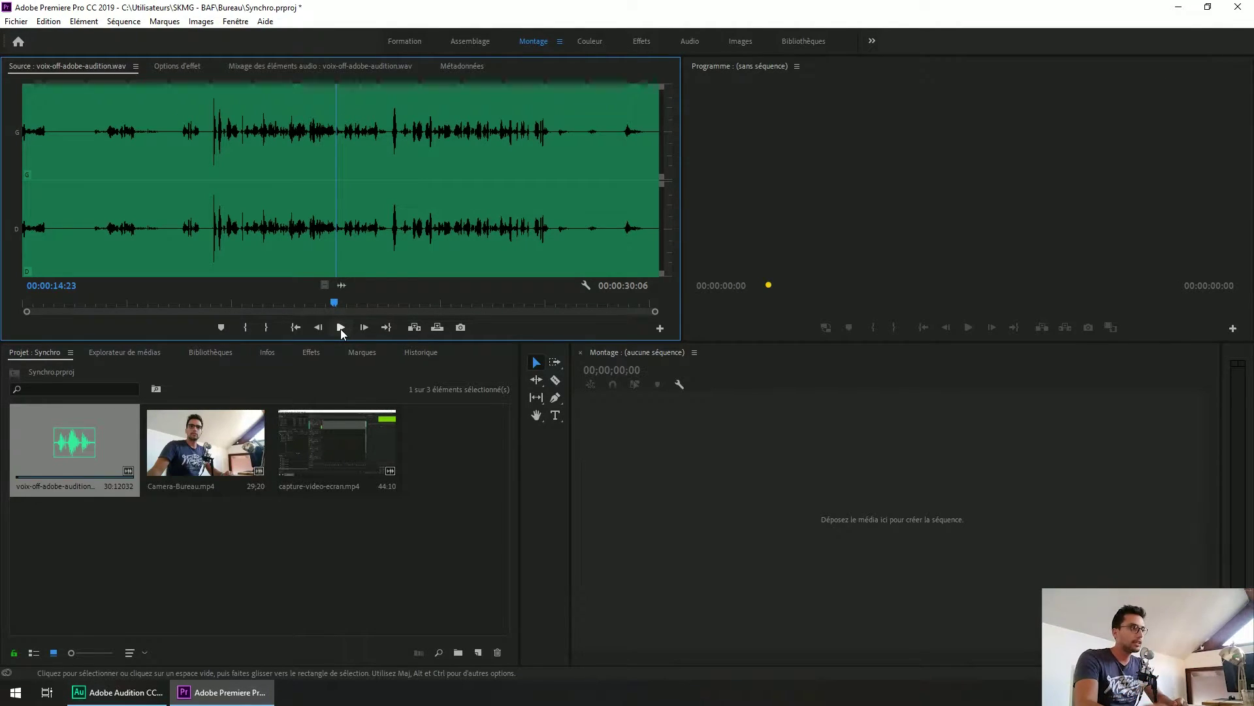
- Create a sequence from capture-video-ecran.mp4 in the empty timeline and play its opening seconds
left_click(320, 434)
double_click(322, 435)
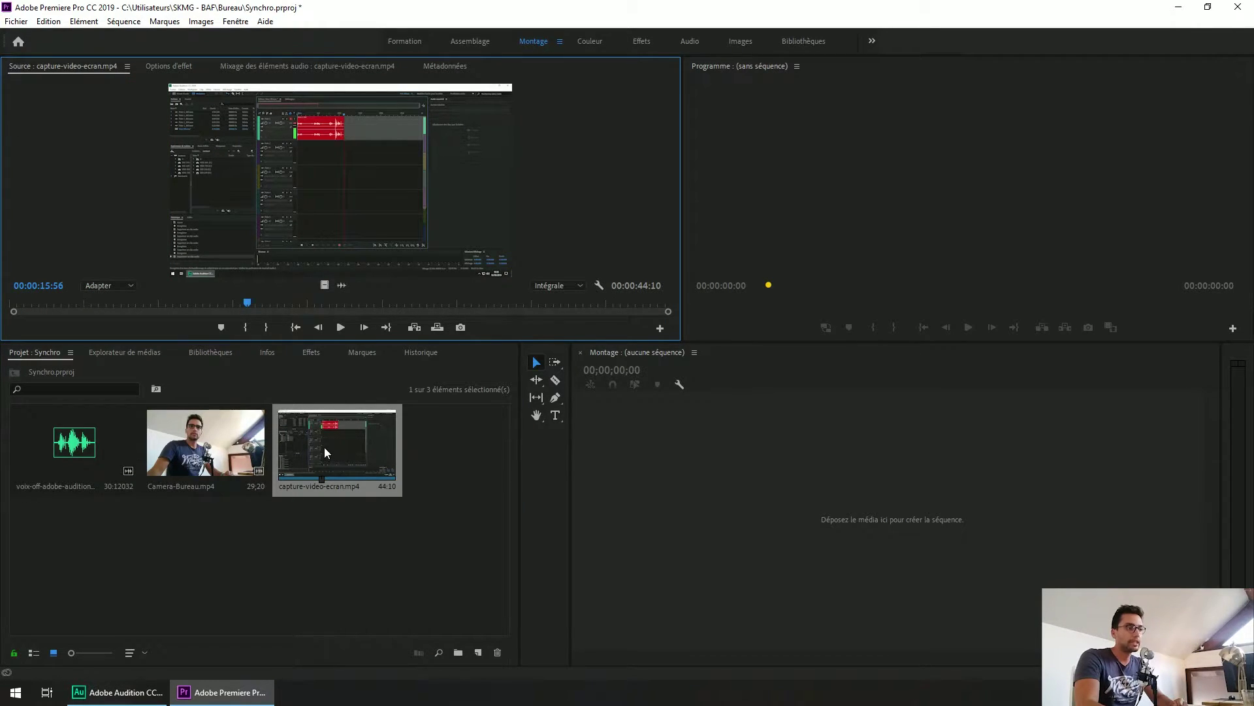
left_click_drag(324, 447, 652, 463)
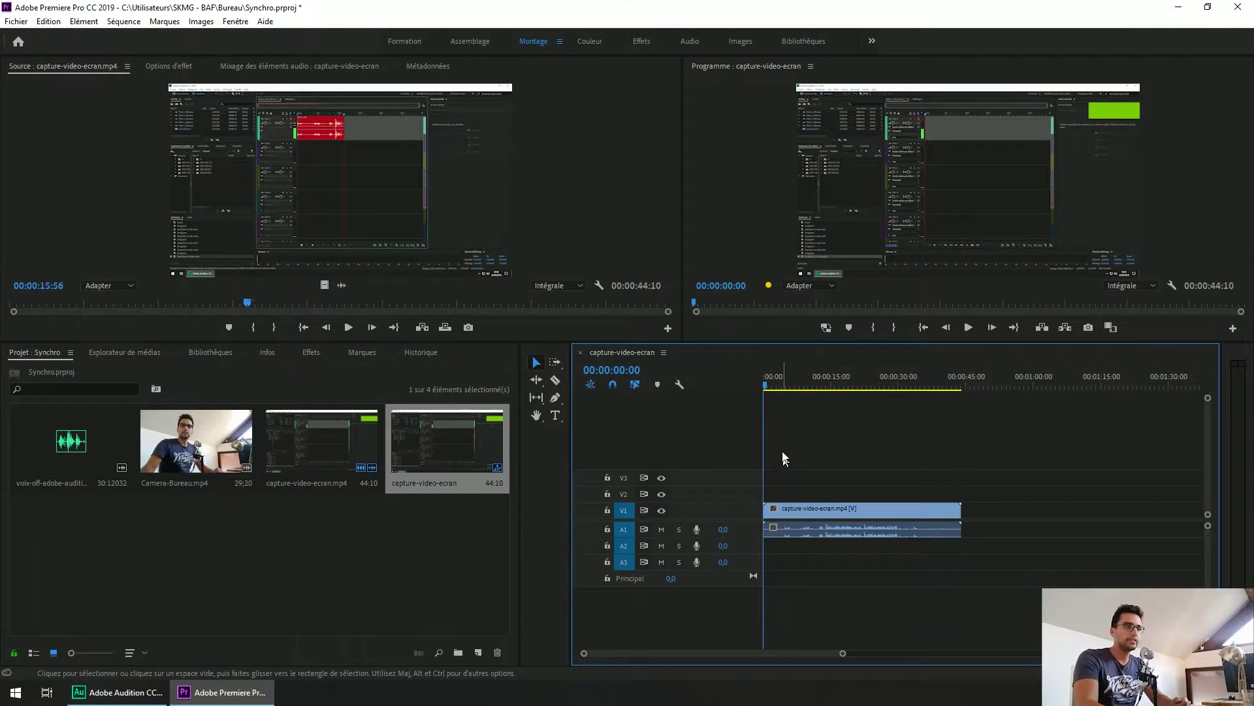
key("space")
key("space")
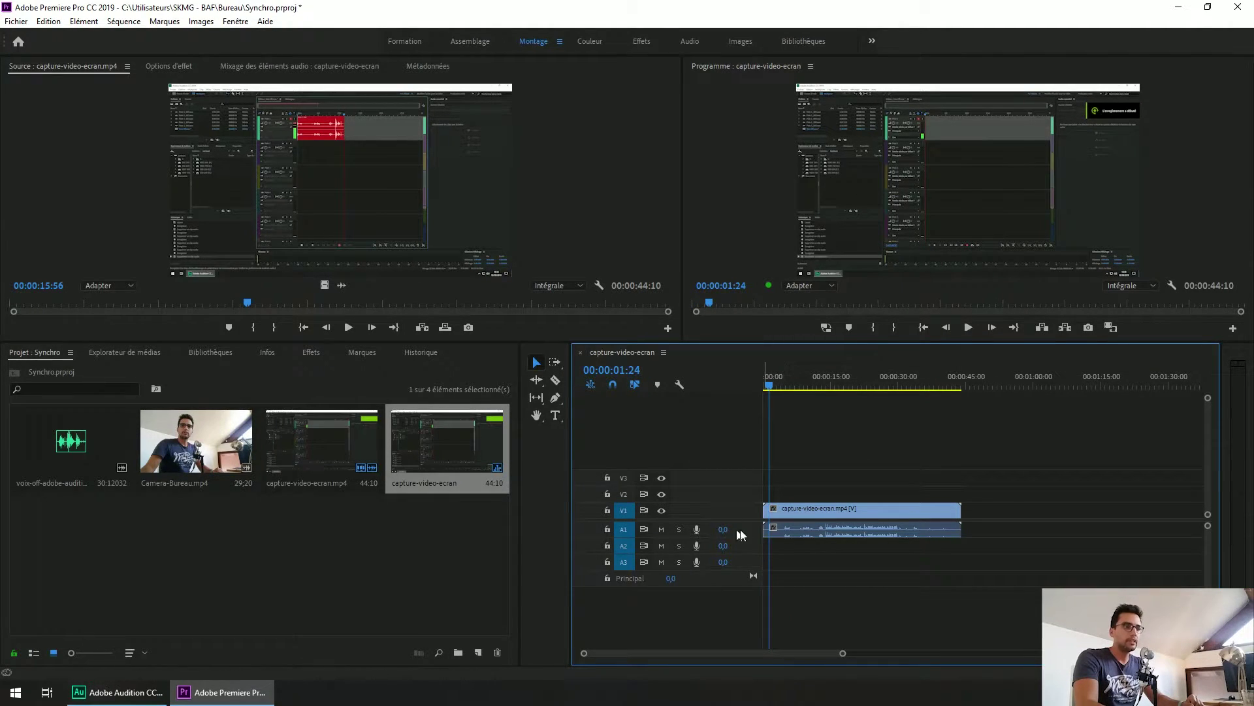
- Place Camera-Bureau.mp4 at the start of the sequence on track V2, above the screen capture
left_click(834, 531)
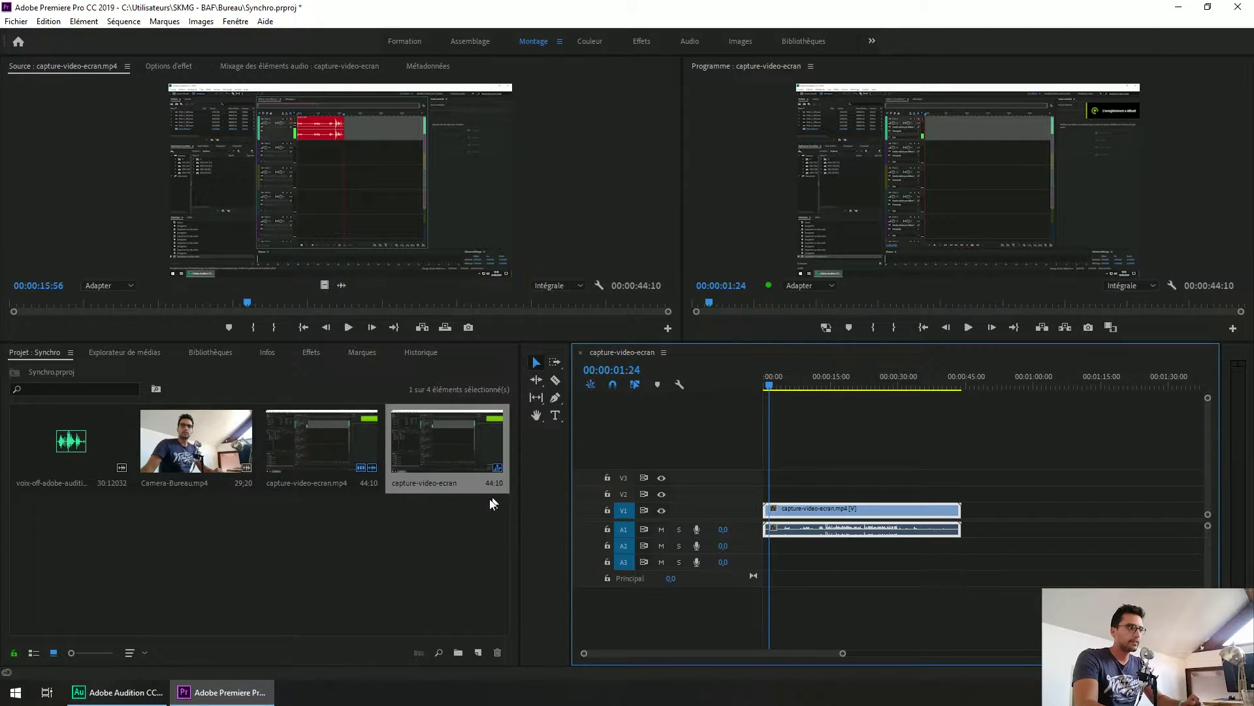
left_click(171, 441)
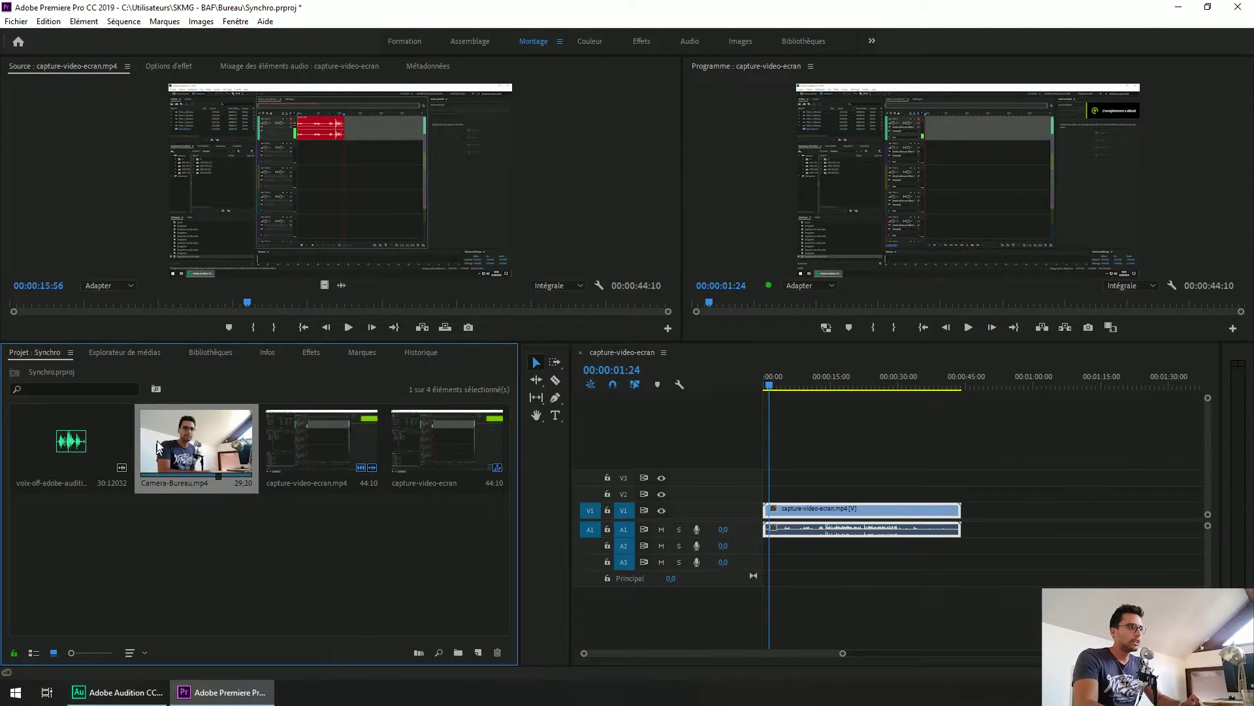
left_click_drag(174, 442, 766, 494)
- Scale the camera clip to about 27% and position it in the lower-right corner of the frame, at about 1741, 978
left_click(927, 226)
left_click(149, 66)
left_click(52, 132)
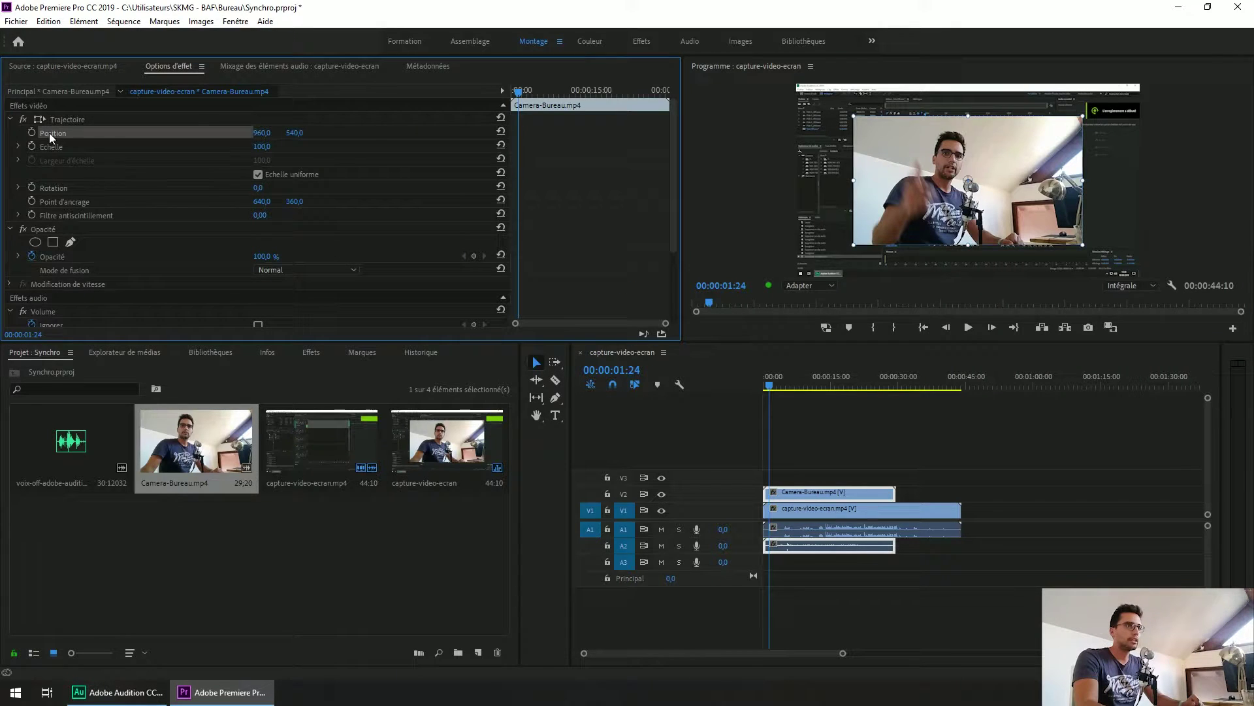
left_click_drag(853, 116, 1087, 253)
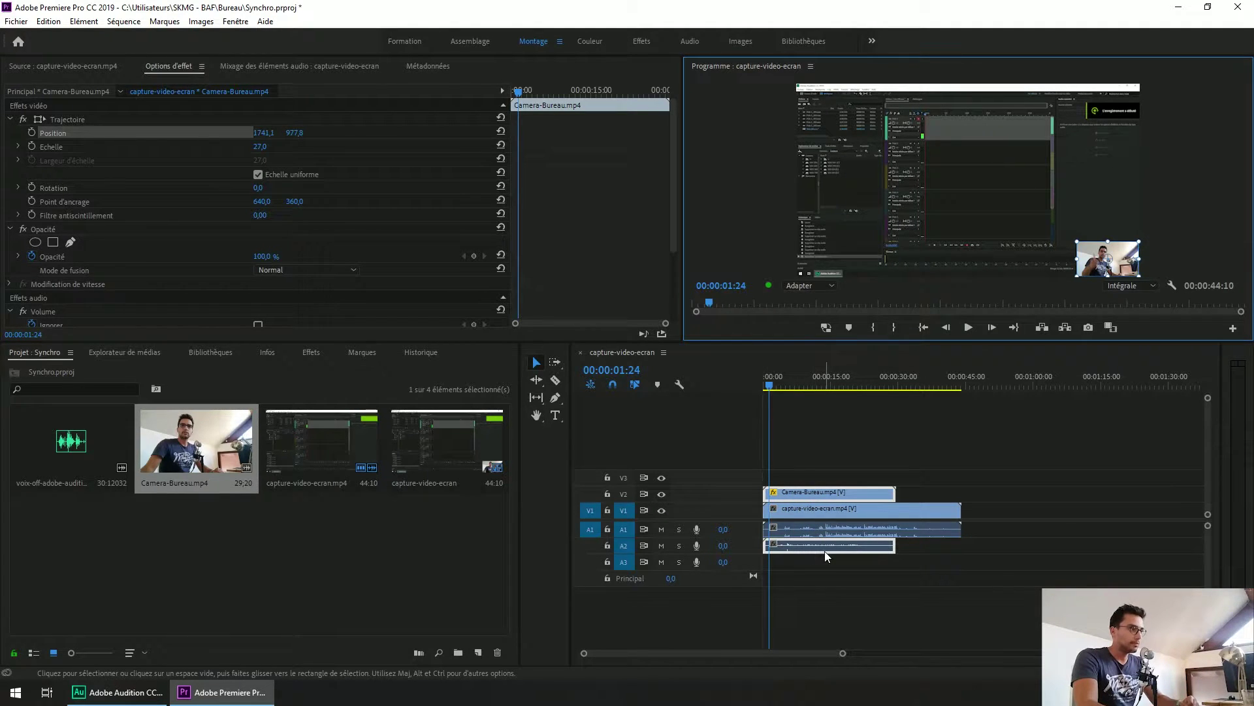
- Place the voix-off-adobe-audition.wav voice-over at the start of track A3 and play the sequence to check the sync
double_click(38, 455)
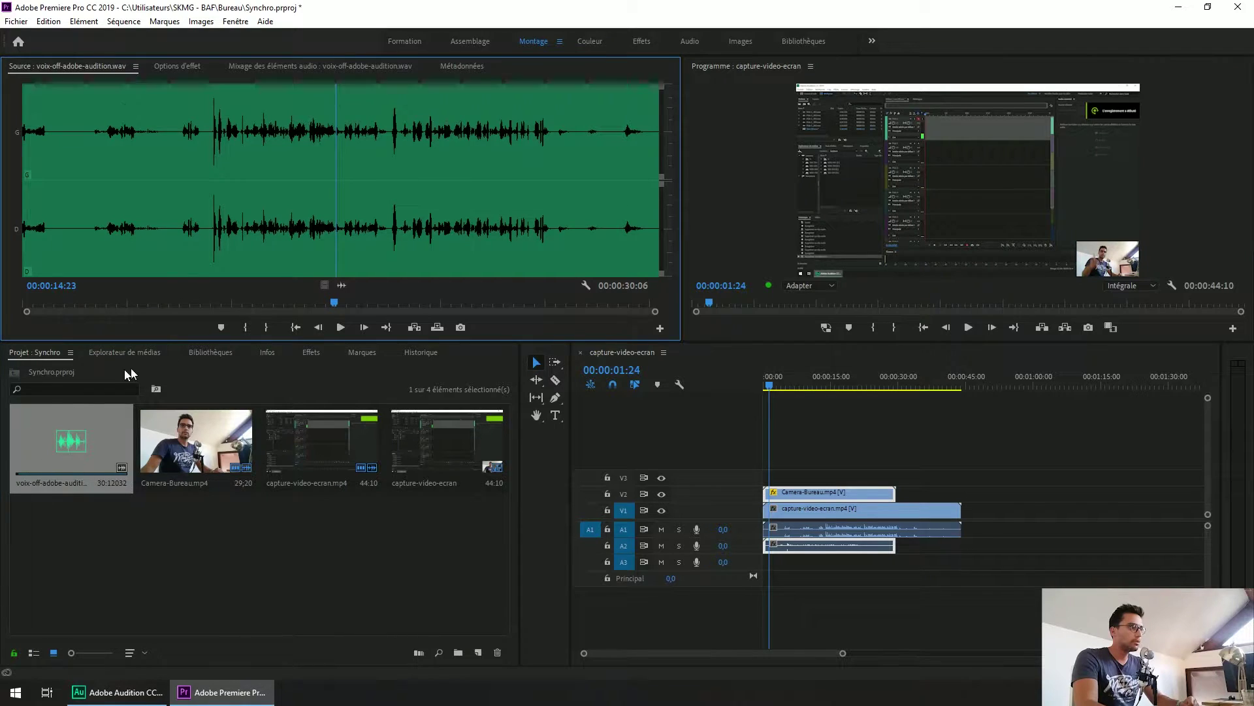
left_click_drag(62, 450, 763, 570)
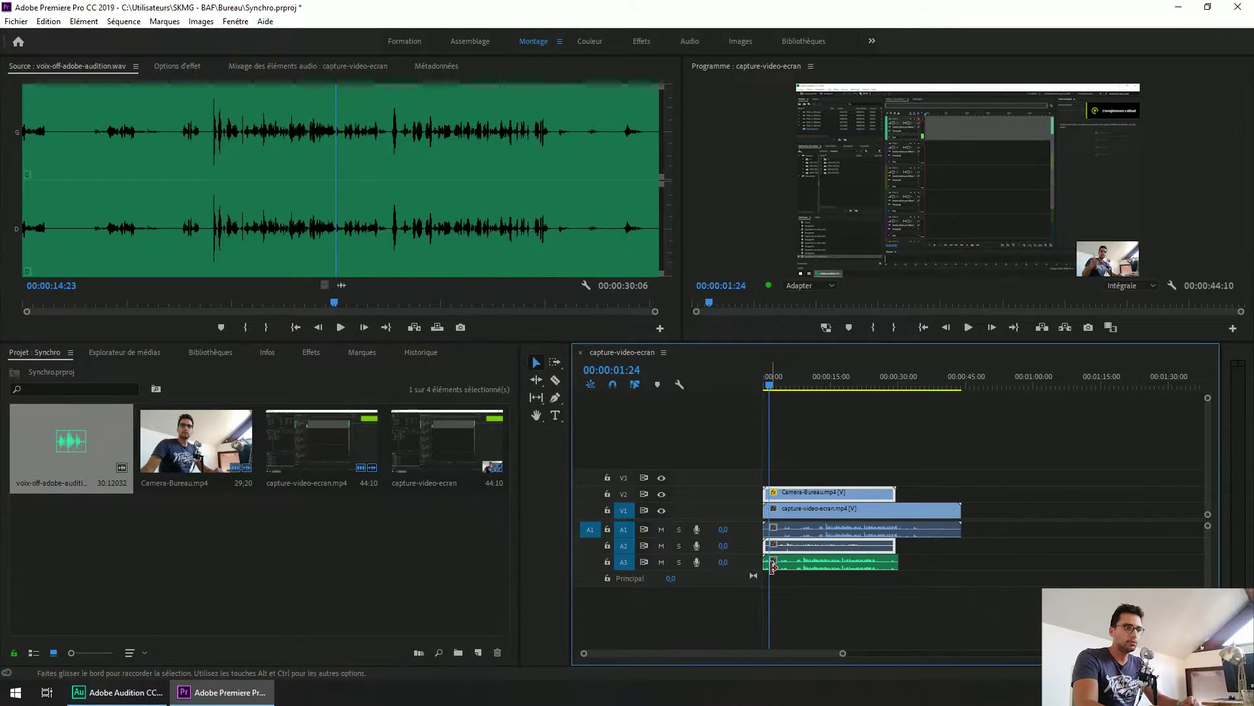
left_click_drag(810, 392, 756, 392)
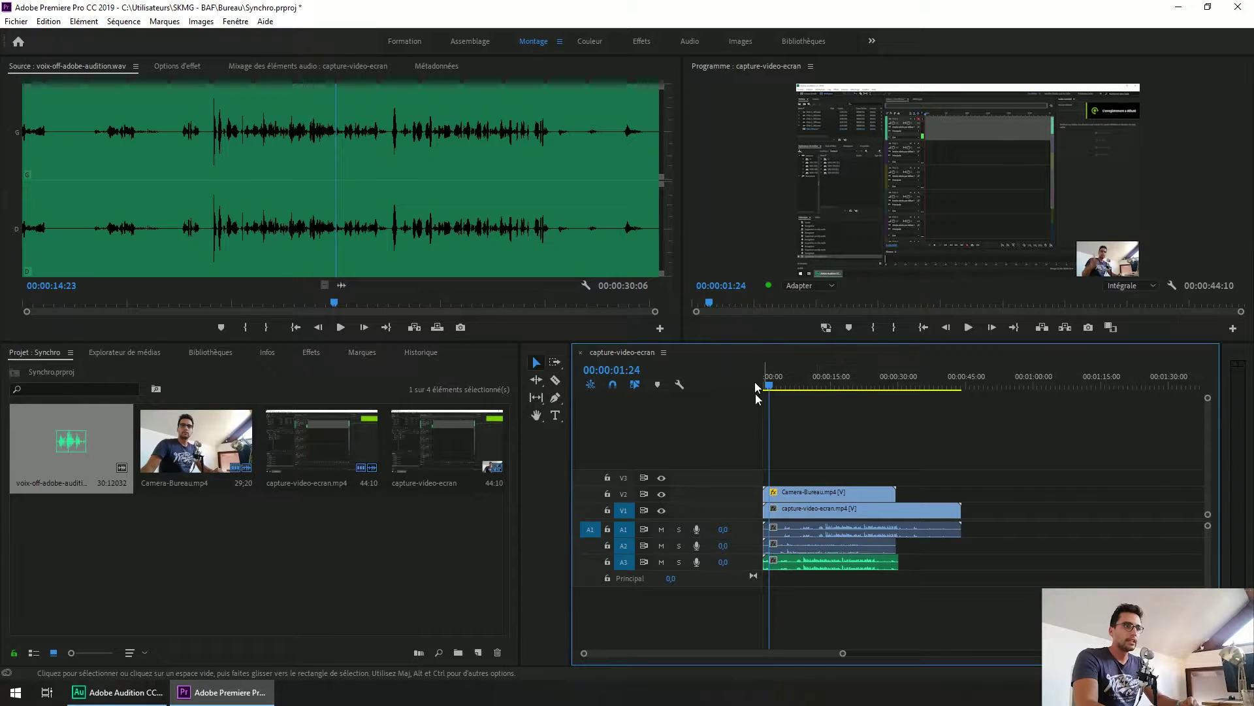
key("space")
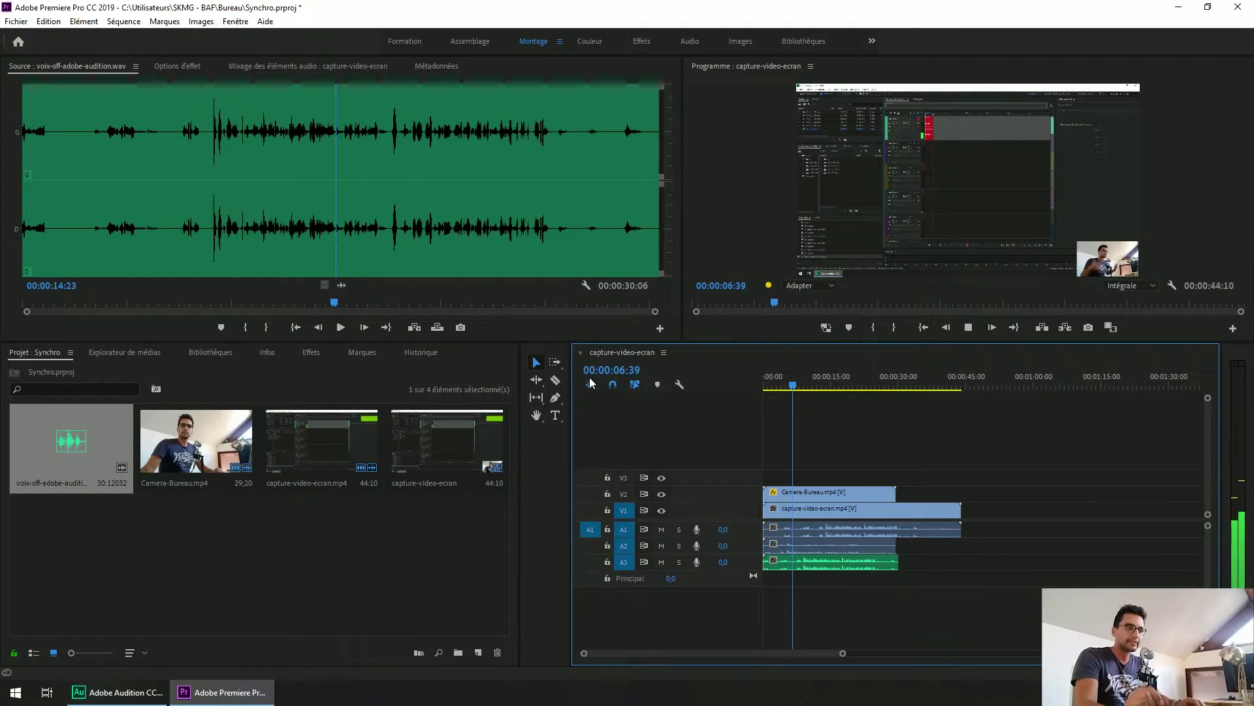
key("space")
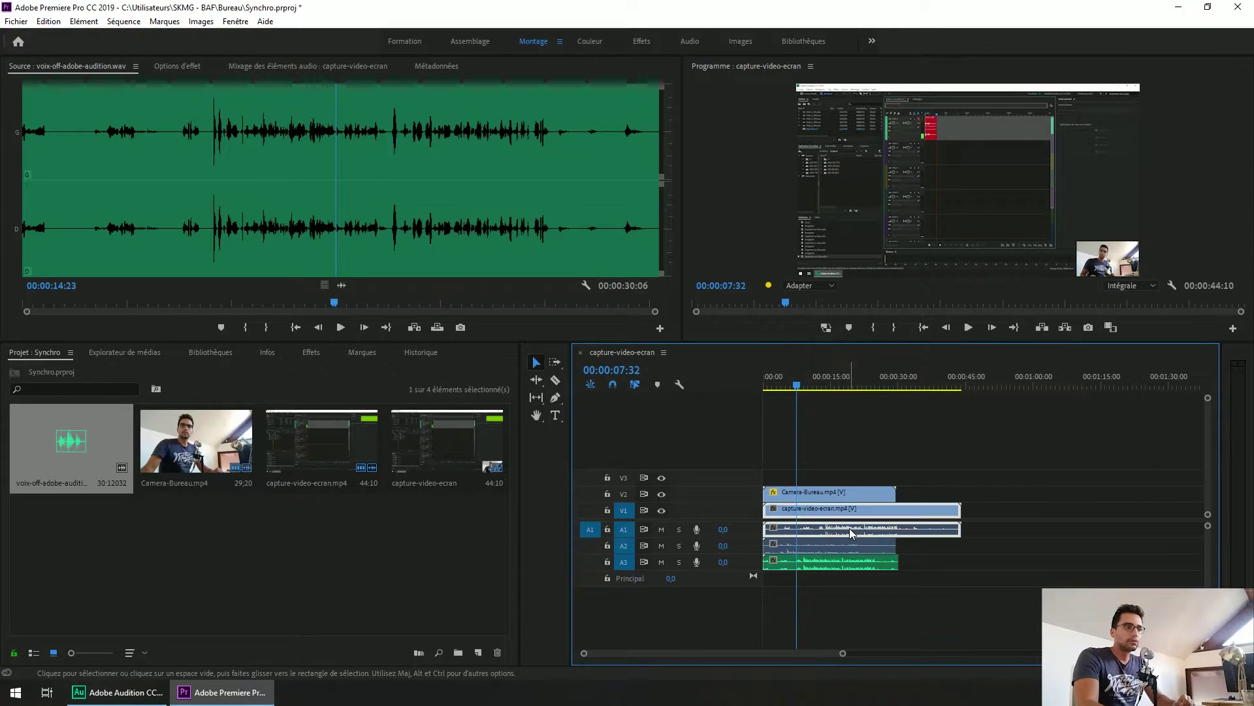
- Synchronize all the clips in the sequence by audio, using track channel 1
left_click(841, 560)
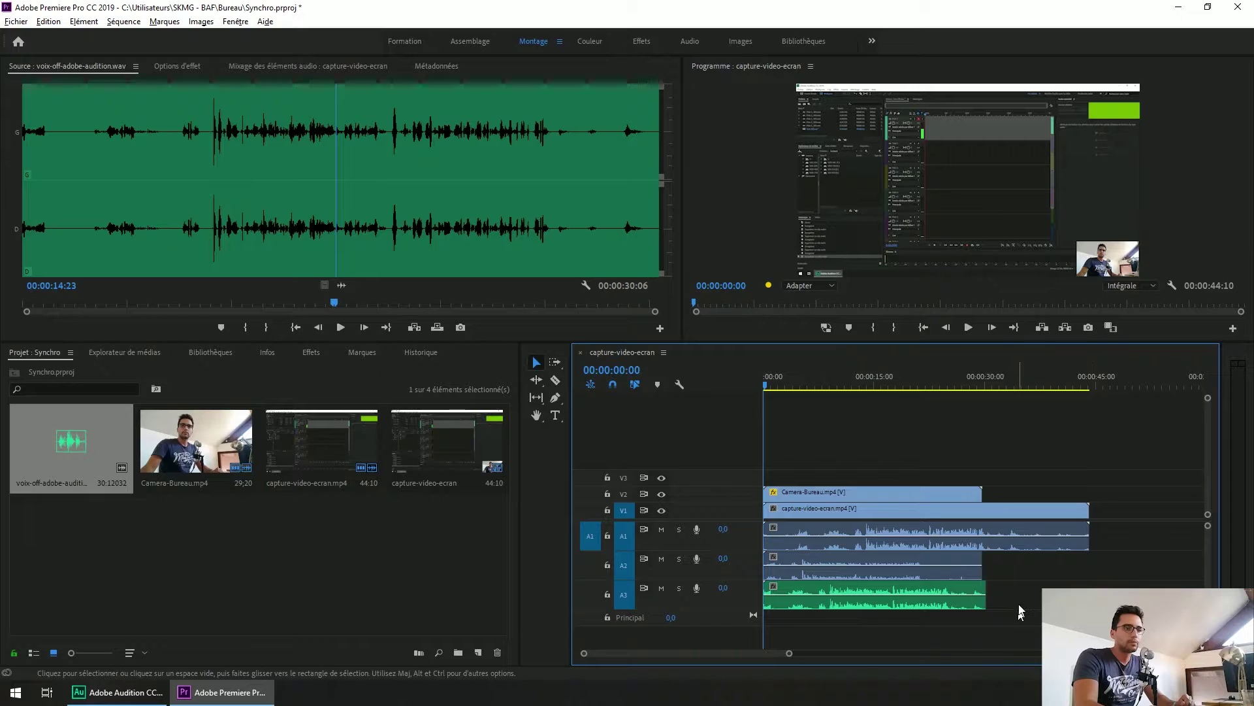
left_click_drag(1037, 591, 800, 496)
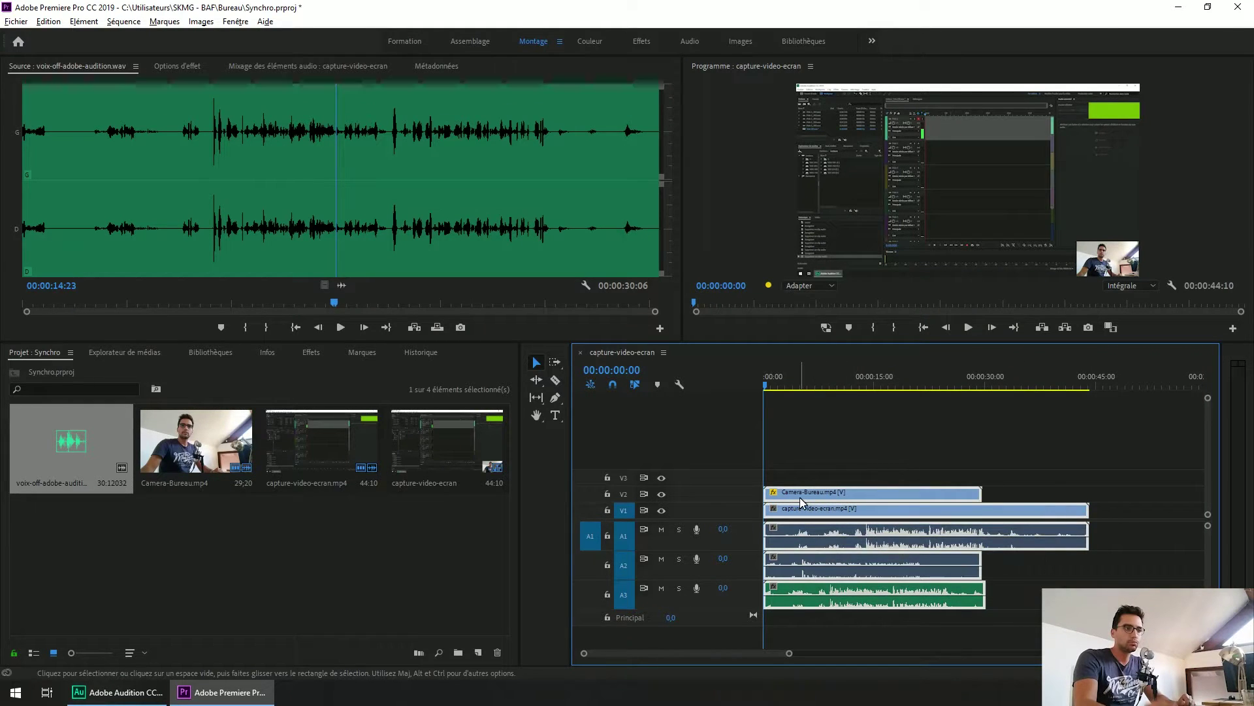
right_click(944, 559)
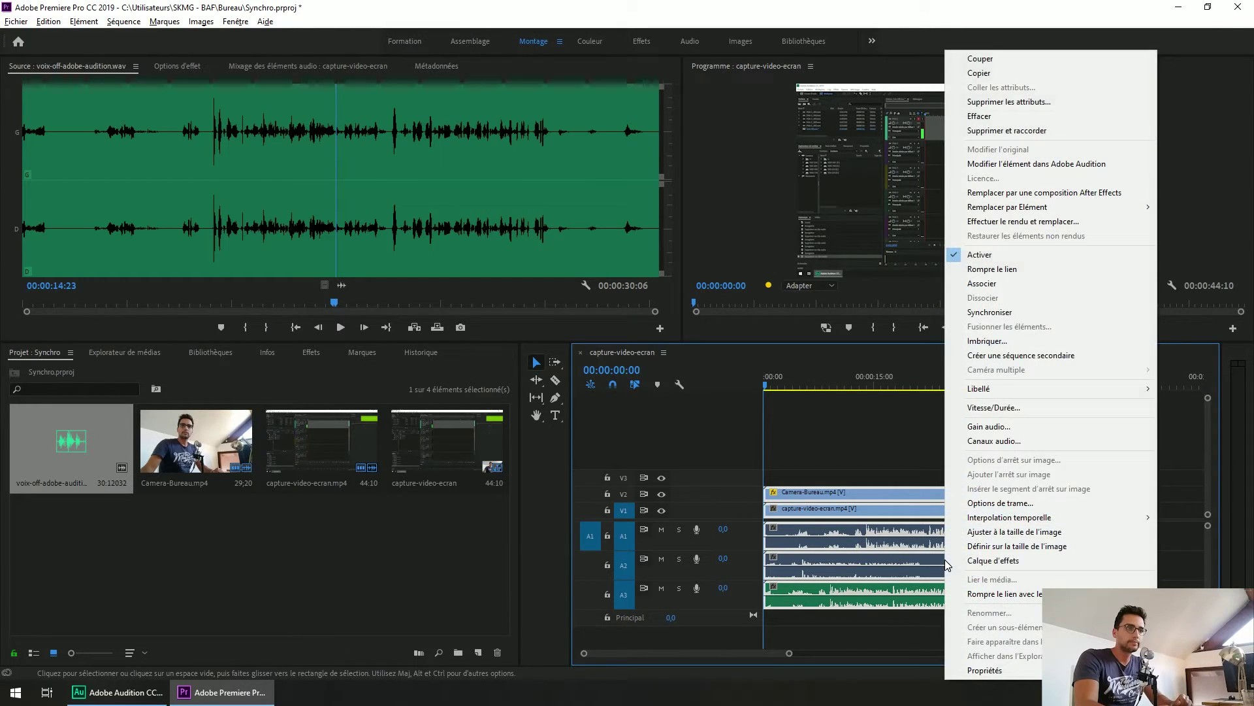
left_click(1003, 313)
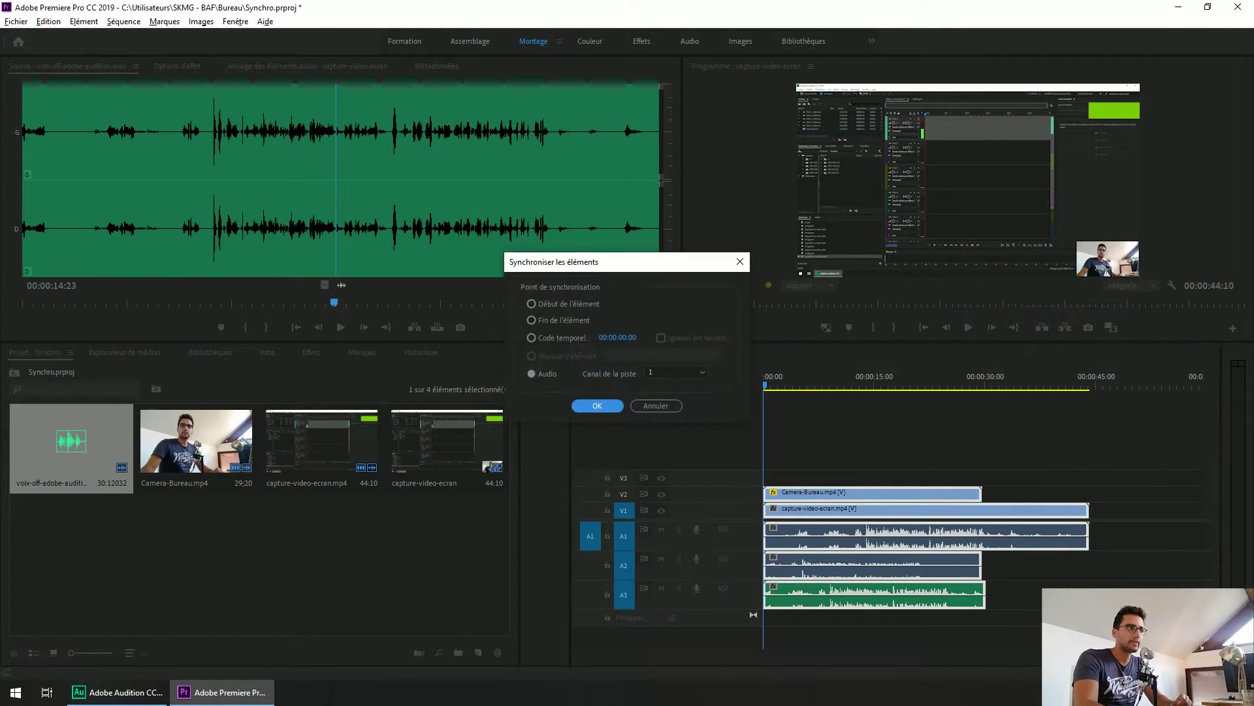
left_click_drag(569, 256, 403, 256)
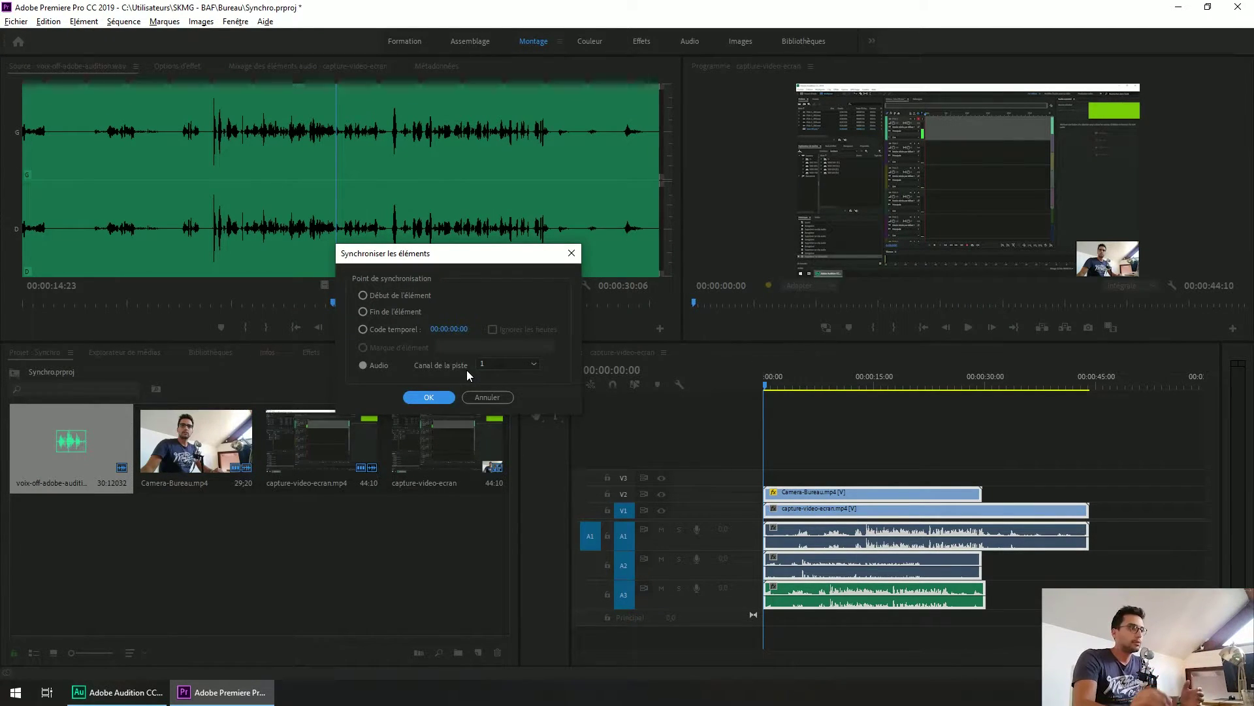
left_click(418, 397)
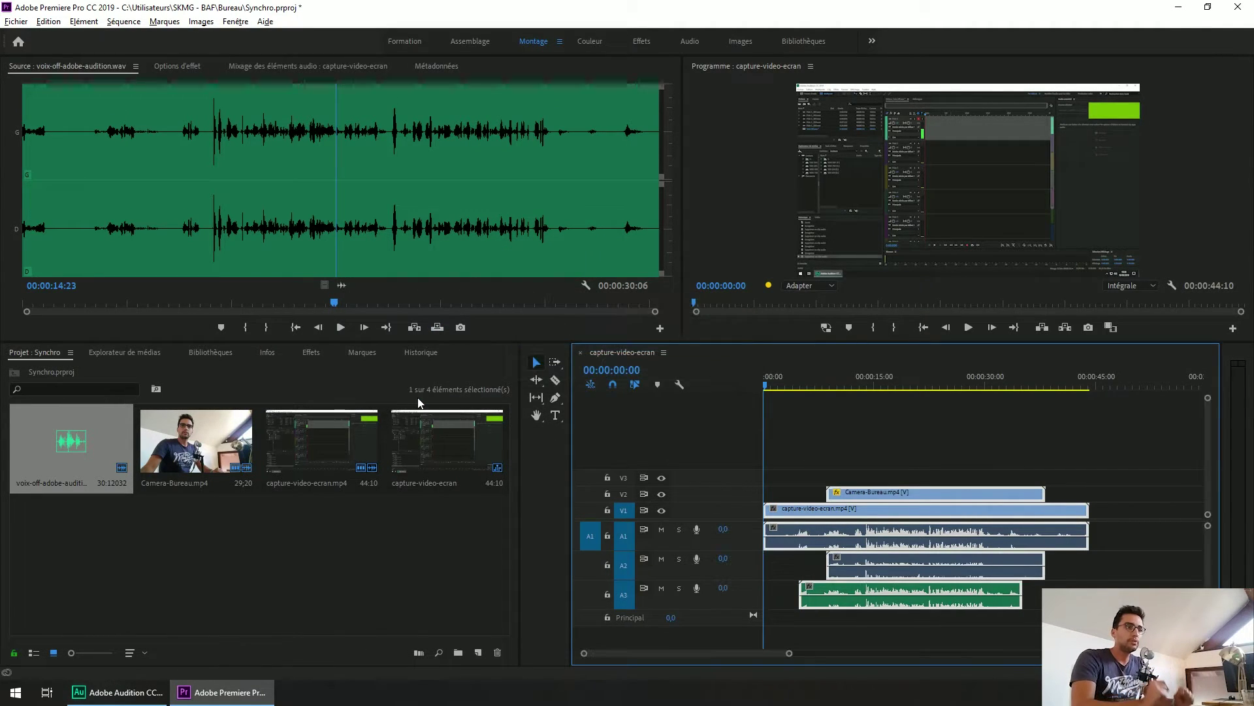
- Deselect the clips and play the synchronized sequence to check the alignment of sound and picture
left_click(817, 439)
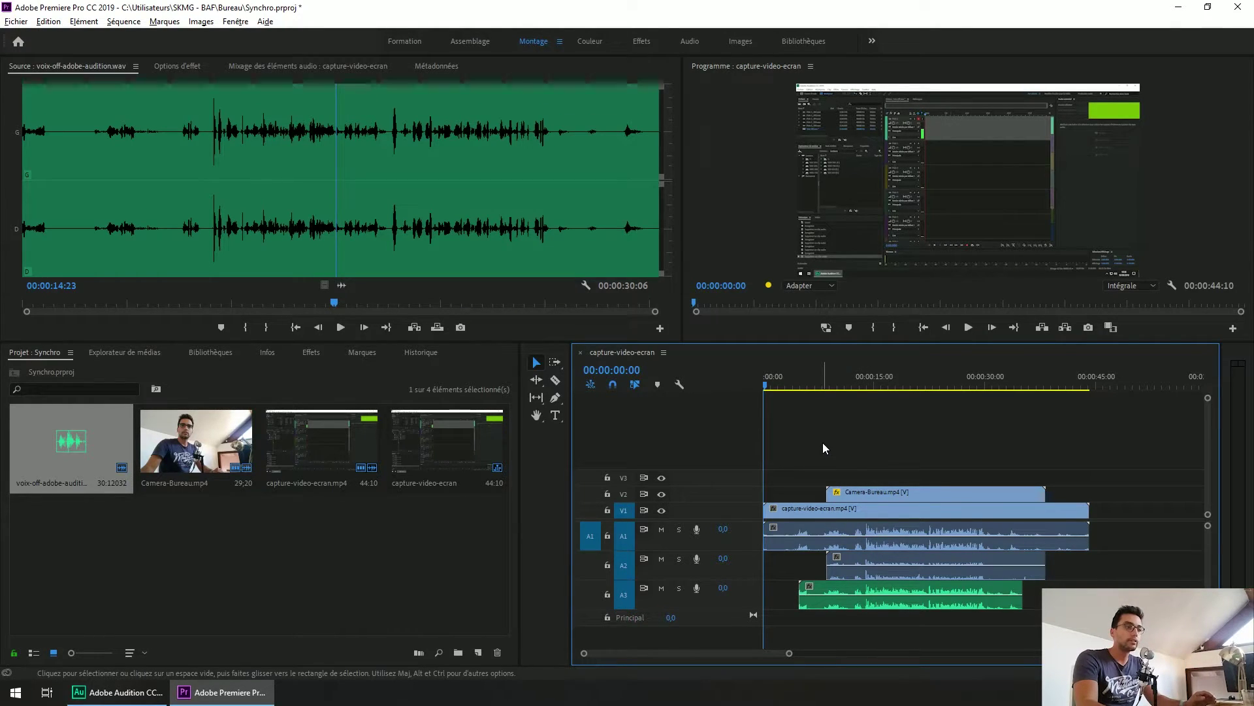
key("space")
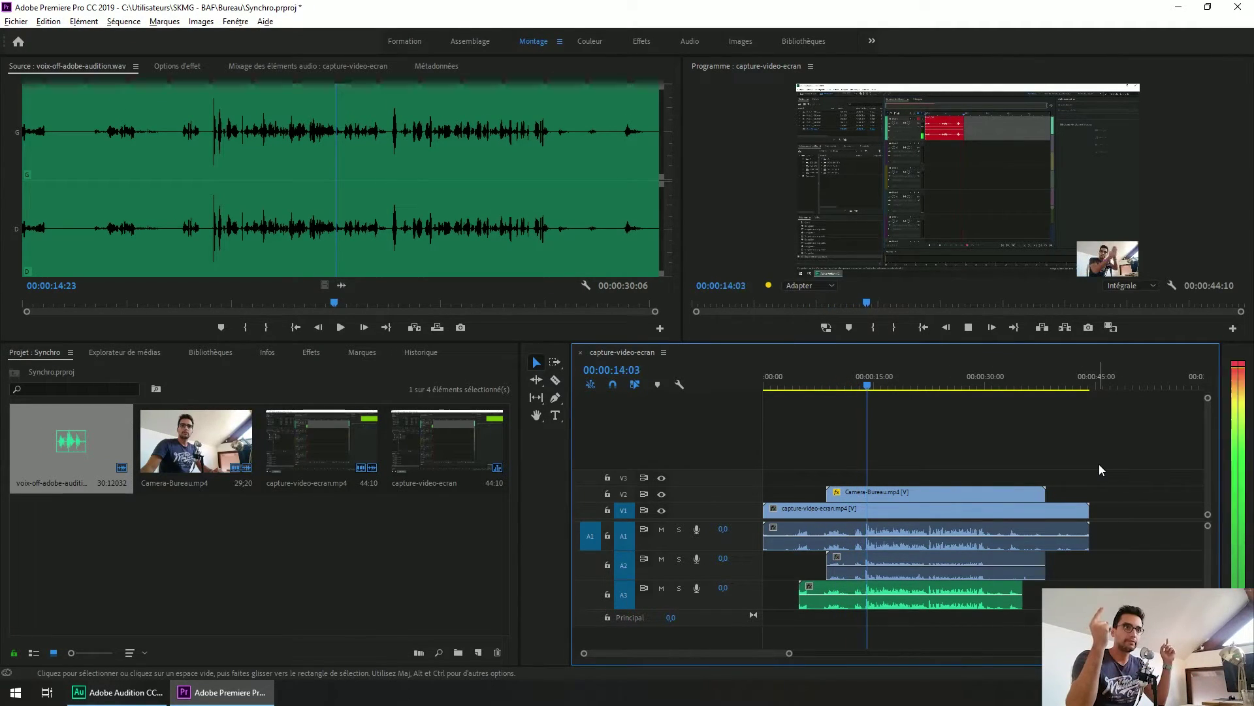
key("space")
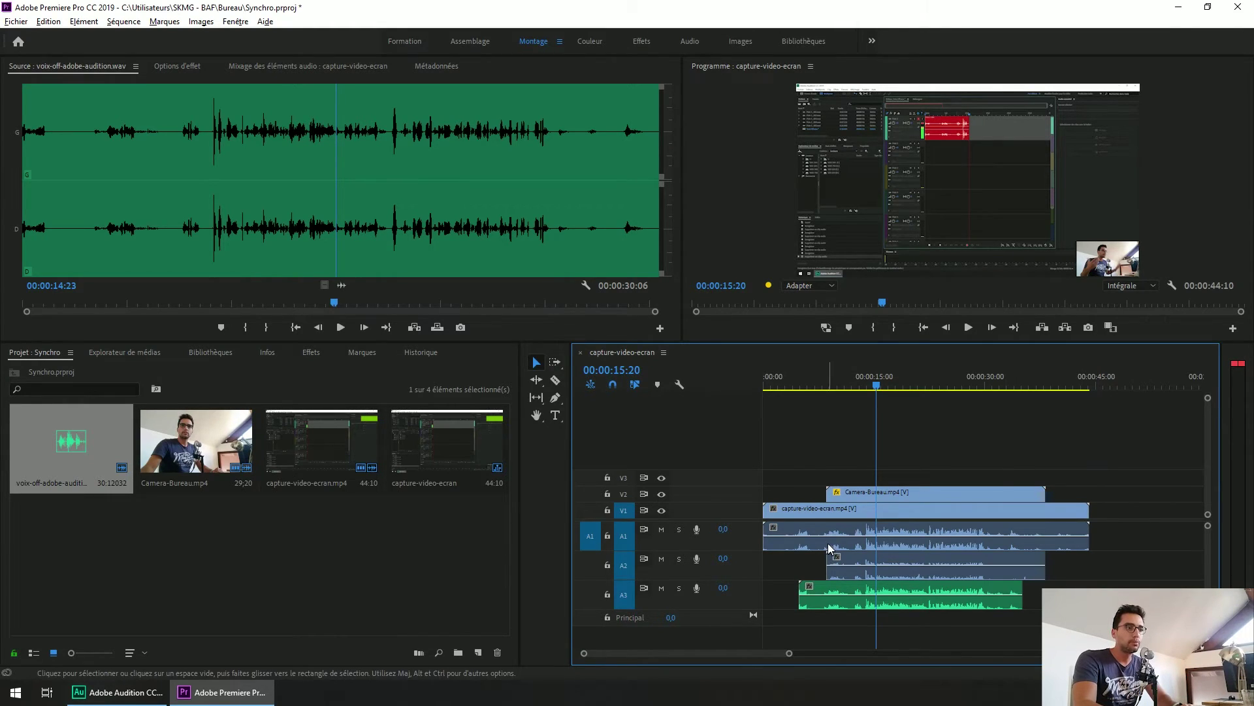
- Unlink the audio from the video of both the screen-capture and camera clips
left_click(808, 543)
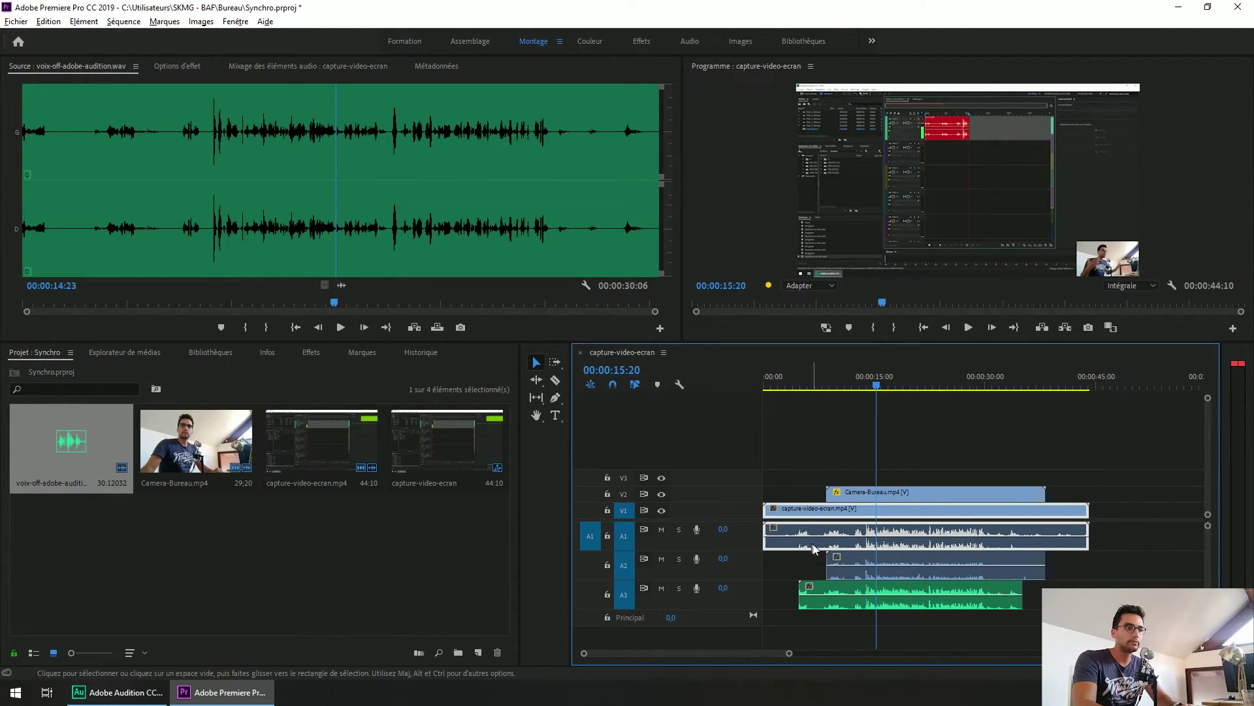
left_click(914, 571, "shift")
right_click(913, 571)
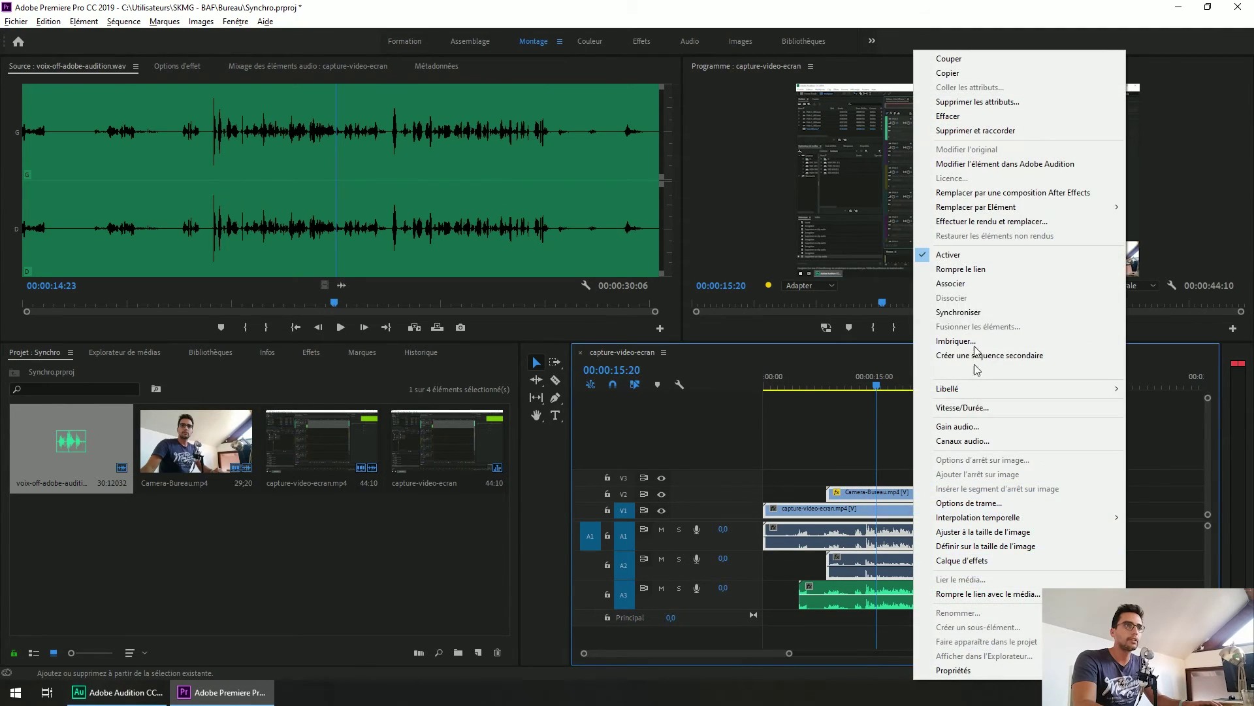
left_click(970, 270)
- Delete the screen-capture audio on track A1 and the camera audio on track A2
left_click(1045, 546)
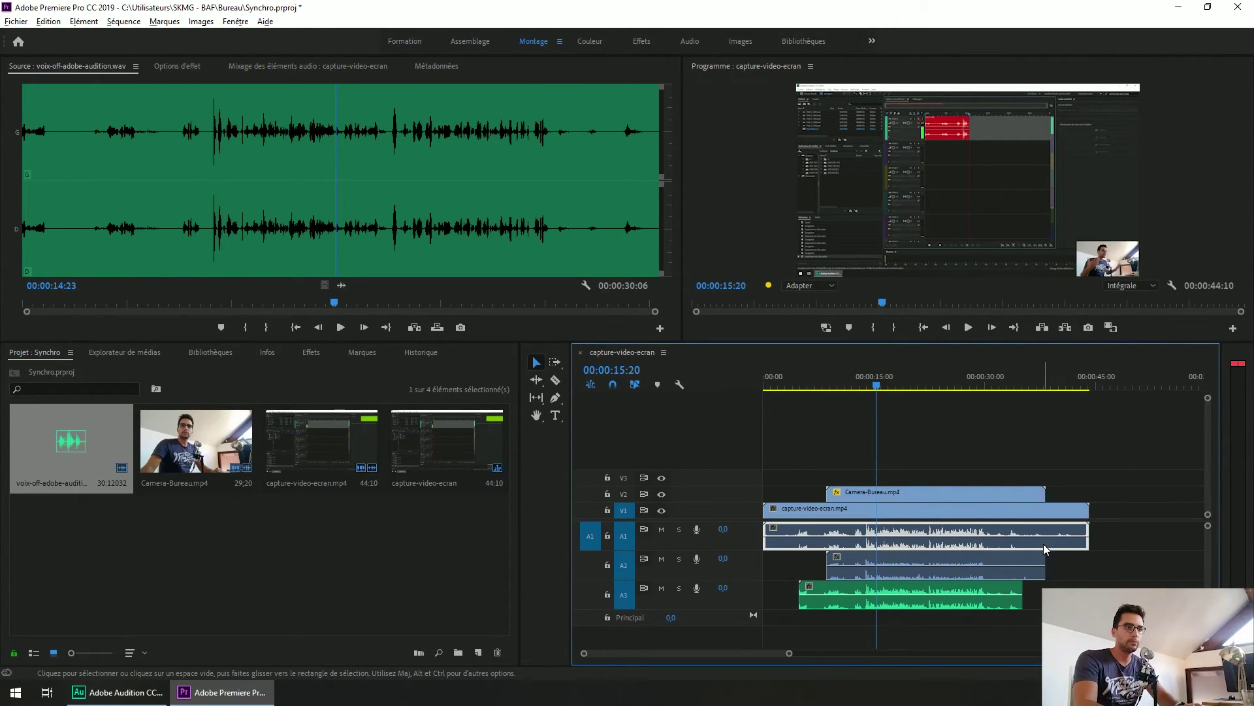
key("Delete")
left_click(1022, 556)
key("Delete")
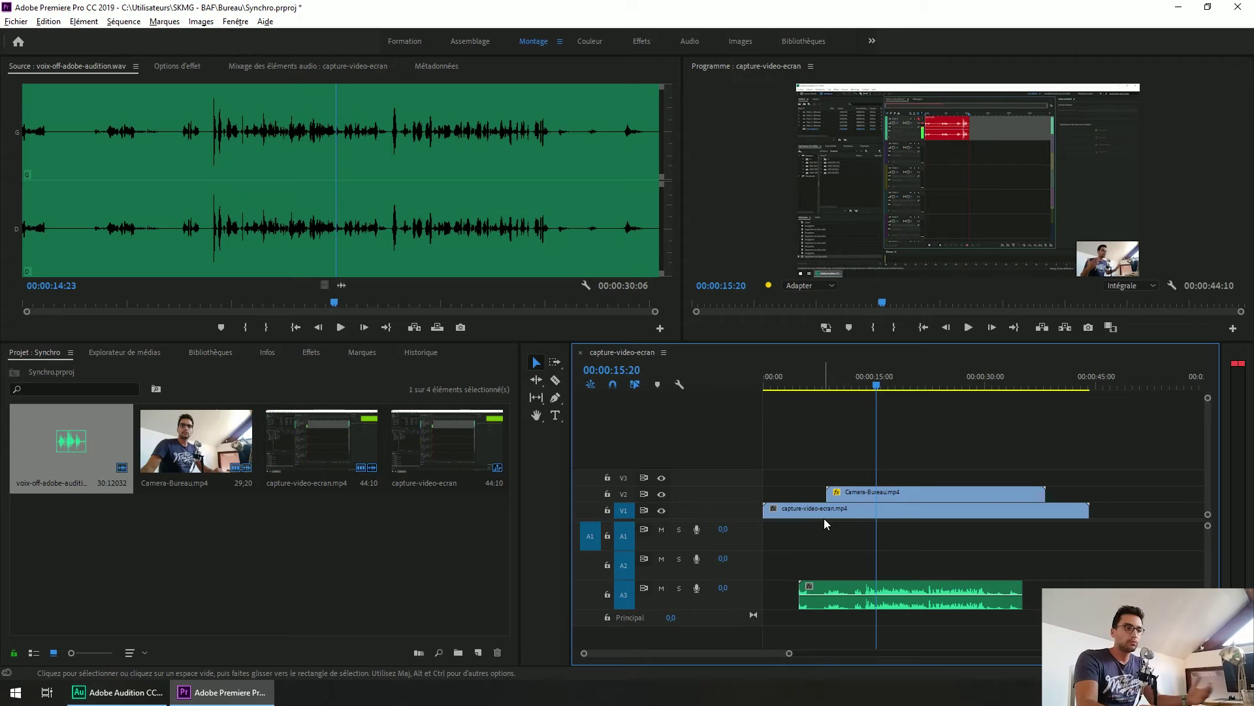
- Link the camera video, the screen-capture video and the voice-over audio together
left_click_drag(808, 388, 1001, 604)
right_click(929, 509)
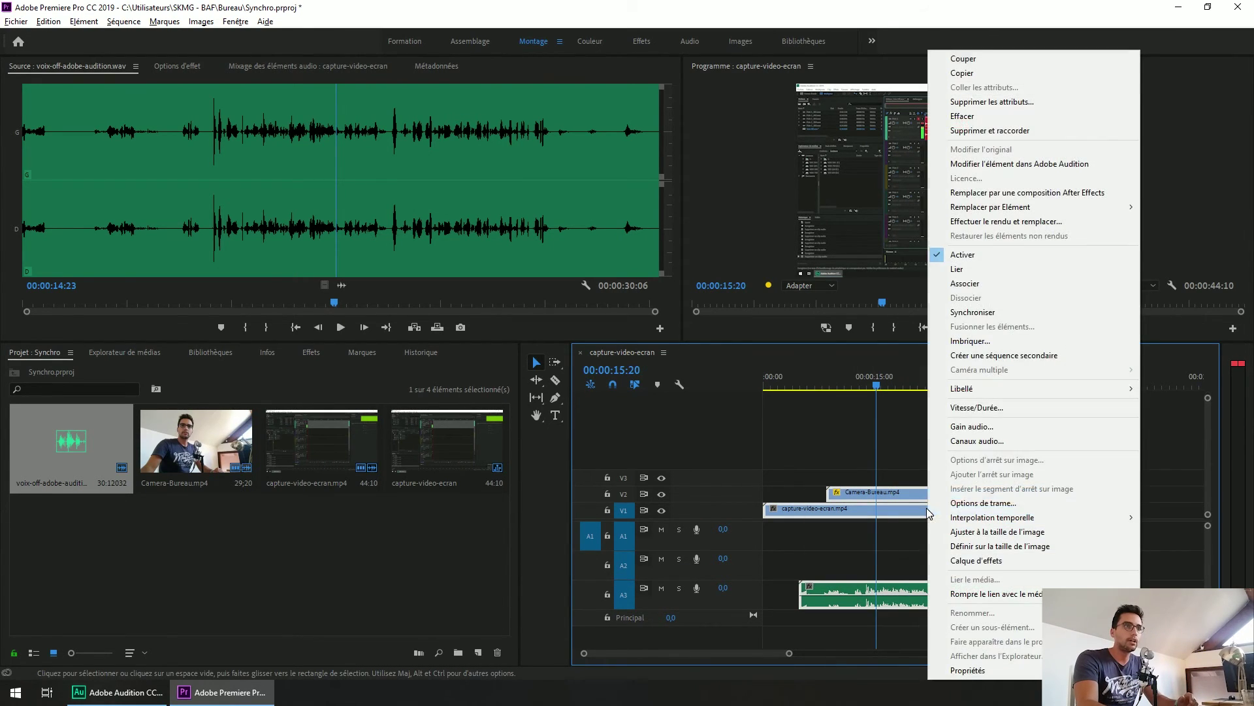
left_click(959, 268)
- Try cutting the linked clips at two points with the Razor tool, and undo both cuts
left_click(556, 379)
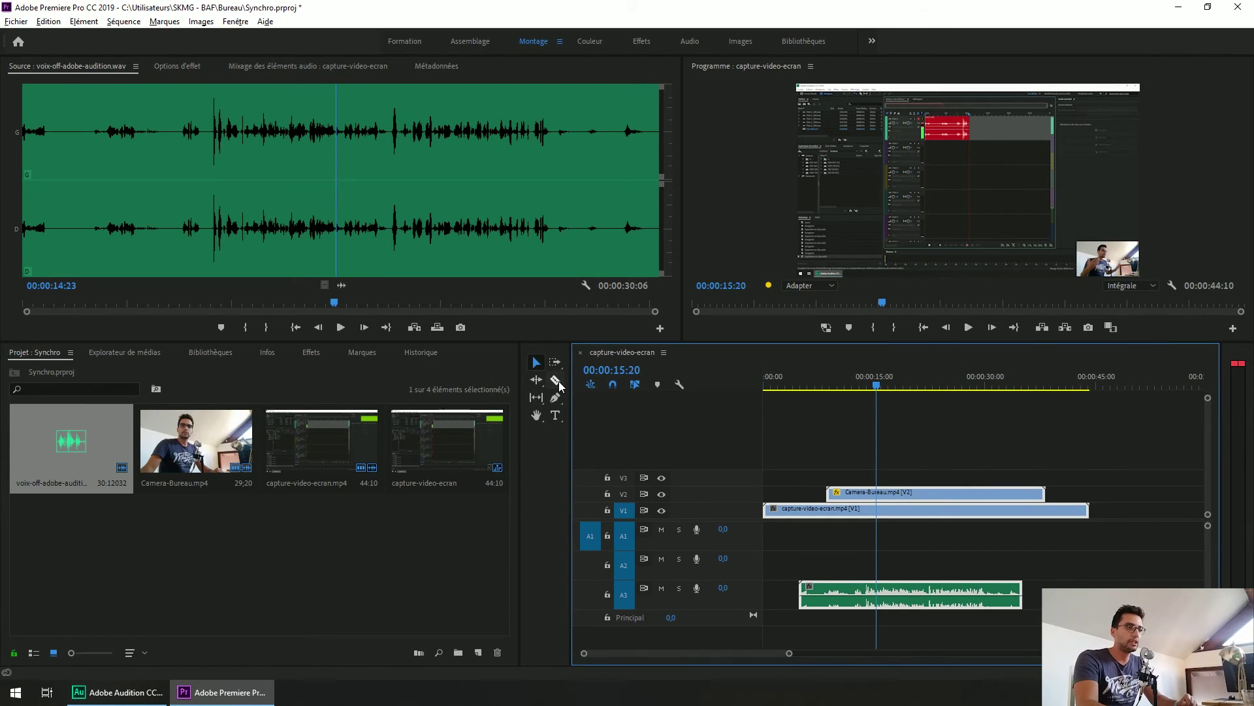
left_click(867, 501)
left_click(925, 502)
key("ctrl+z")
key("ctrl+z")
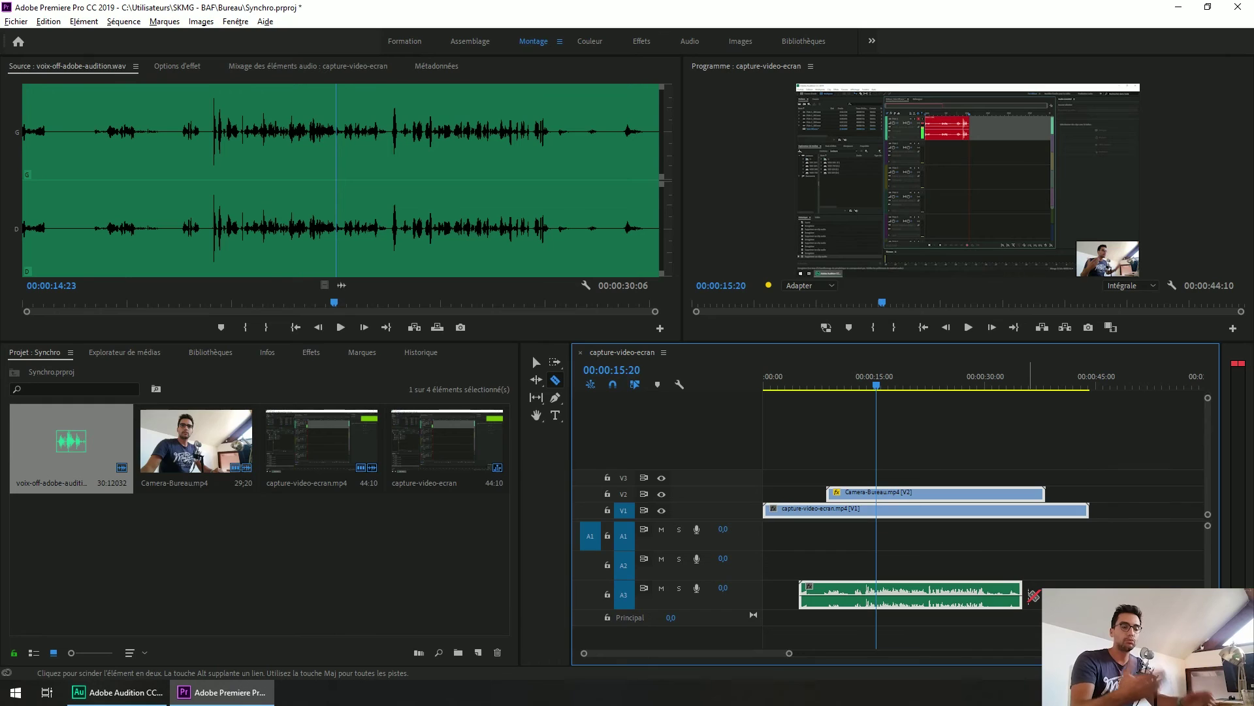